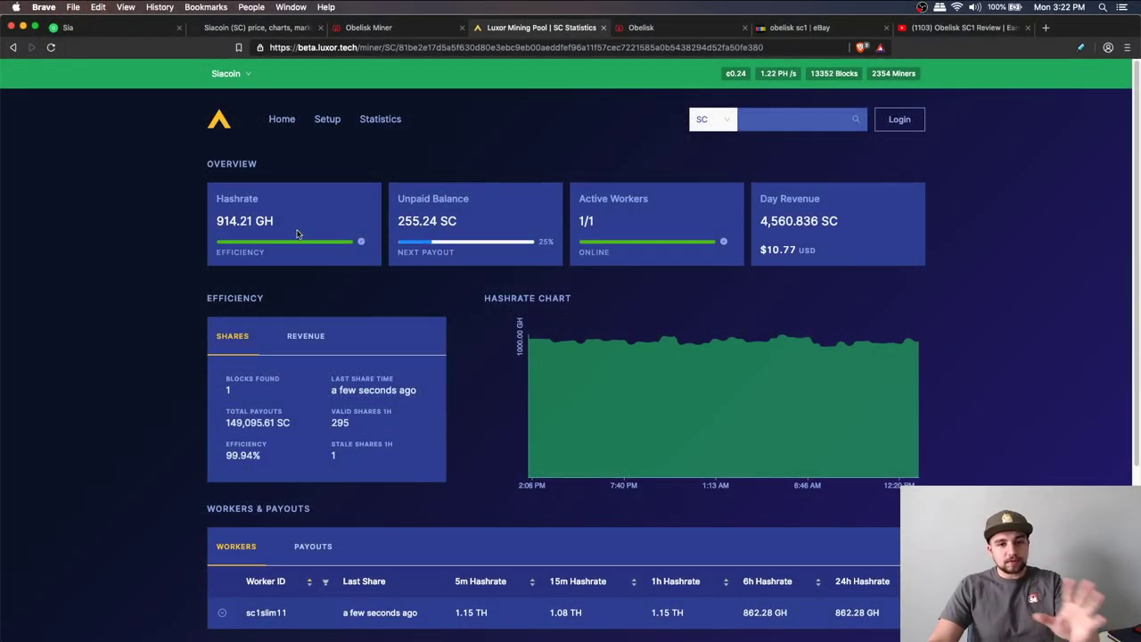
# Highlight the 914.21 GH hashrate, then the worker's last share and 5m hashrate
pyautogui.doubleClick(237, 223)
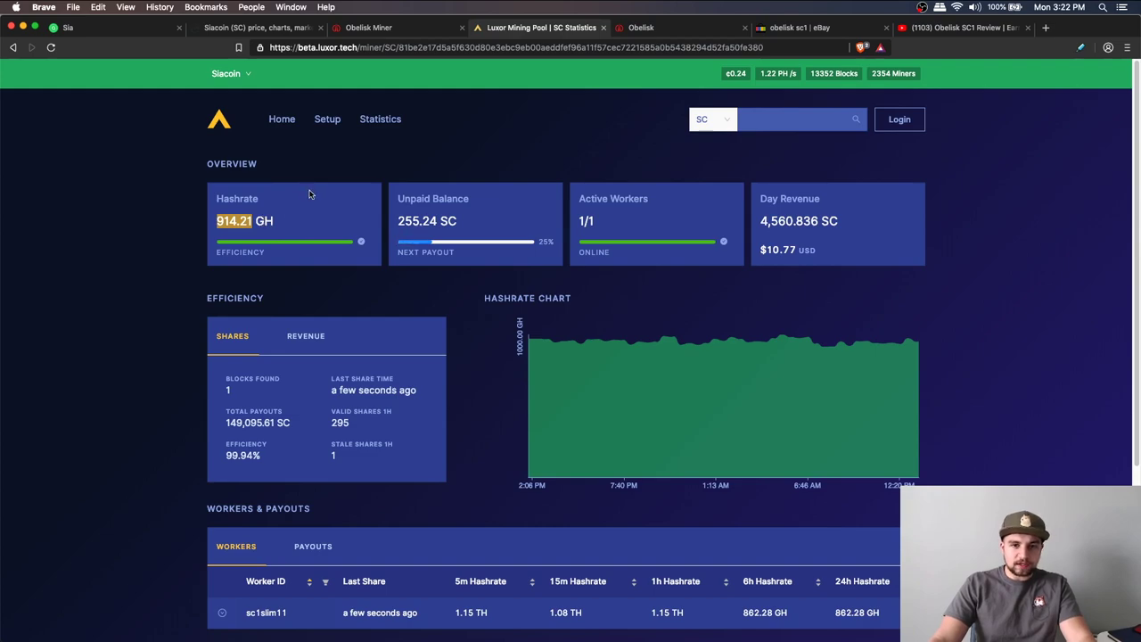
pyautogui.scroll(-1, 275, 307)
pyautogui.moveTo(548, 525); pyautogui.dragTo(586, 603)
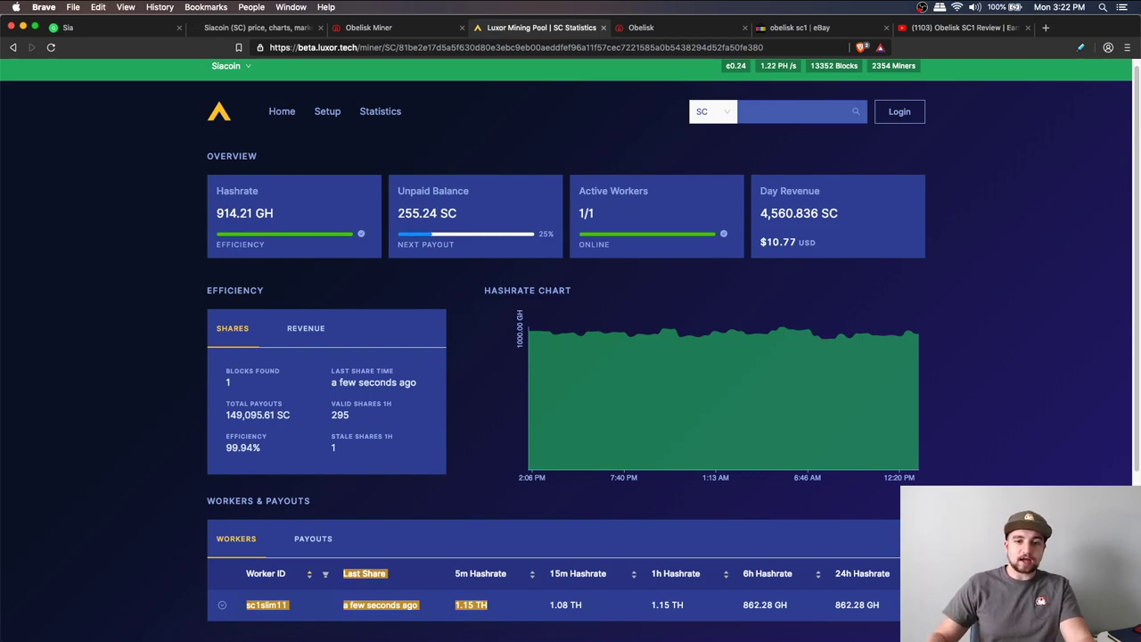
# Highlight the 4,560.836 SC day revenue and its $10.77 dollar value, then deselect
pyautogui.scroll(1, 624, 499)
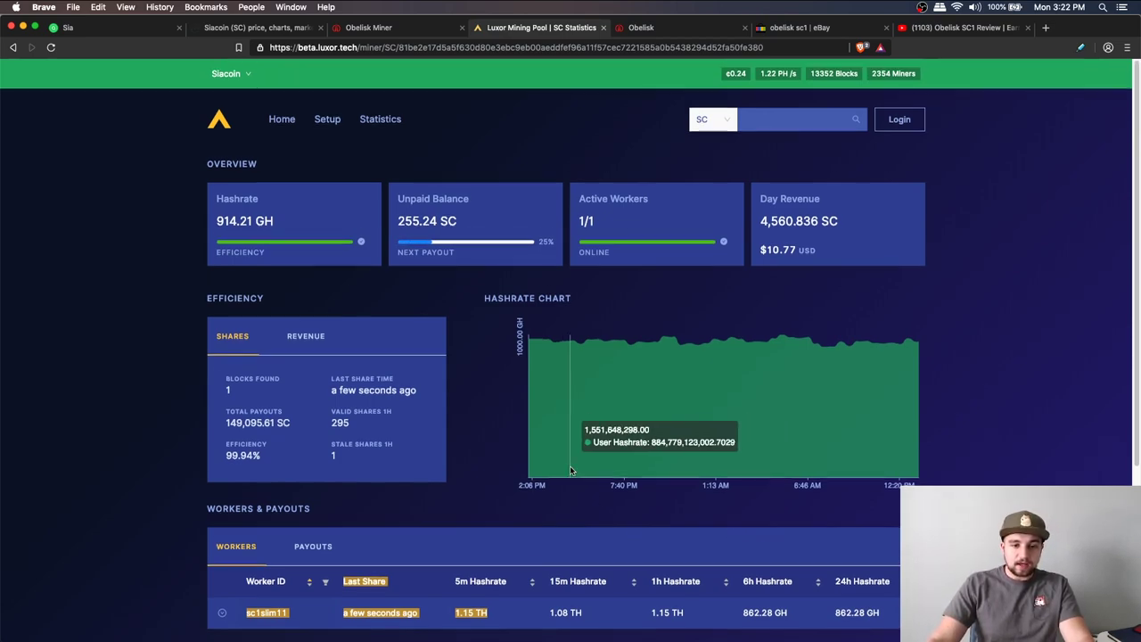
pyautogui.doubleClick(792, 217)
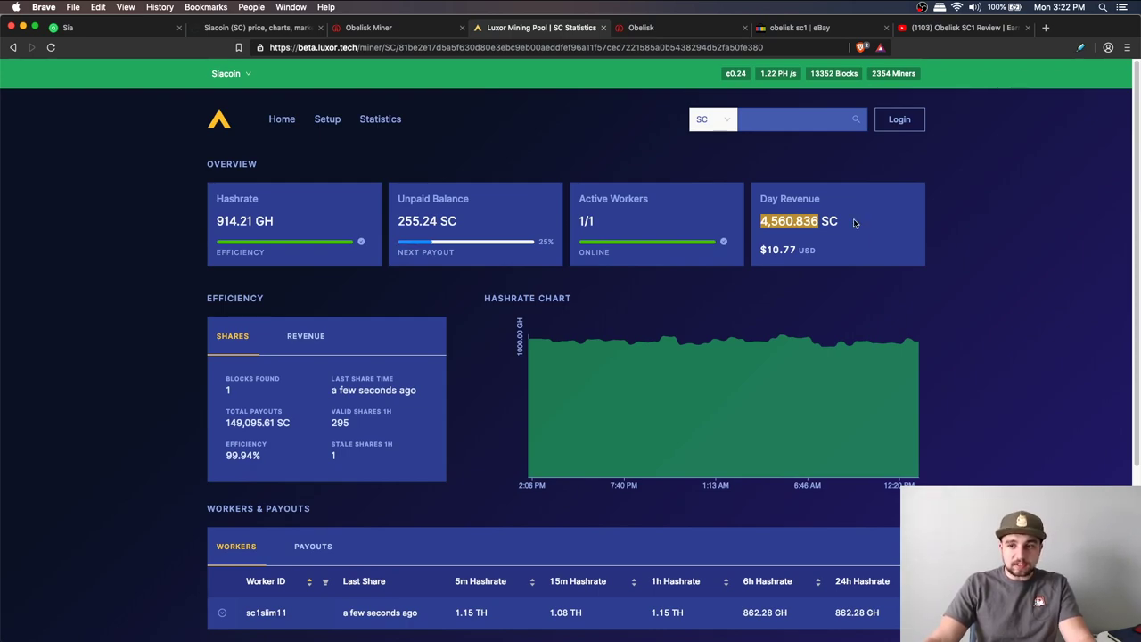
pyautogui.moveTo(760, 250); pyautogui.dragTo(804, 252)
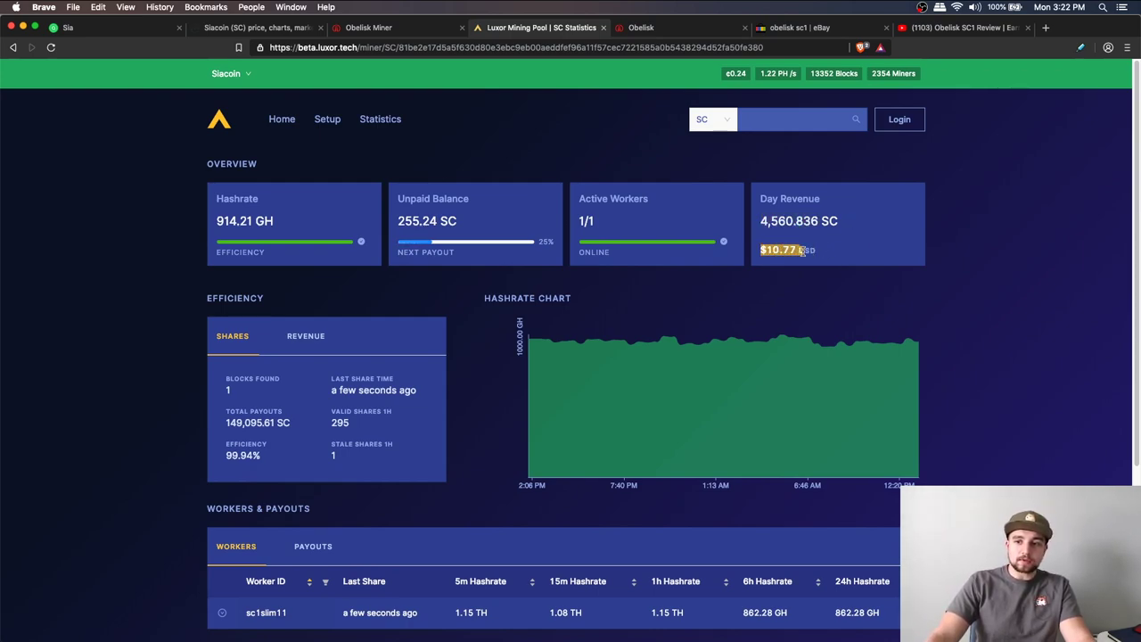
pyautogui.click(813, 260)
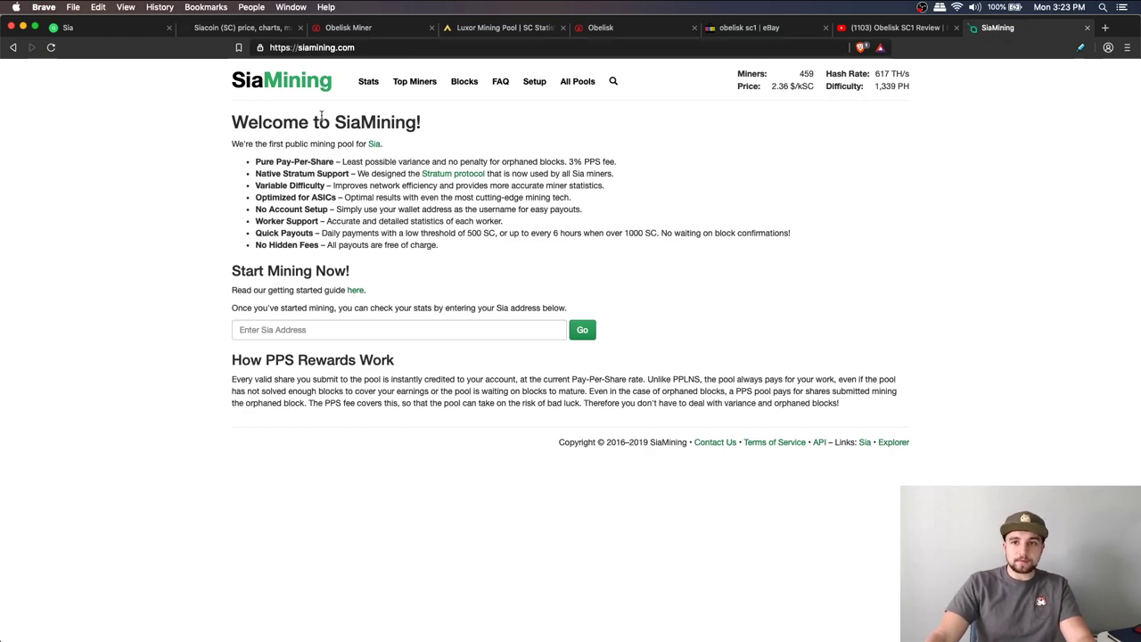
# Go back to the Luxor Mining Pool statistics tab
pyautogui.click(482, 27)
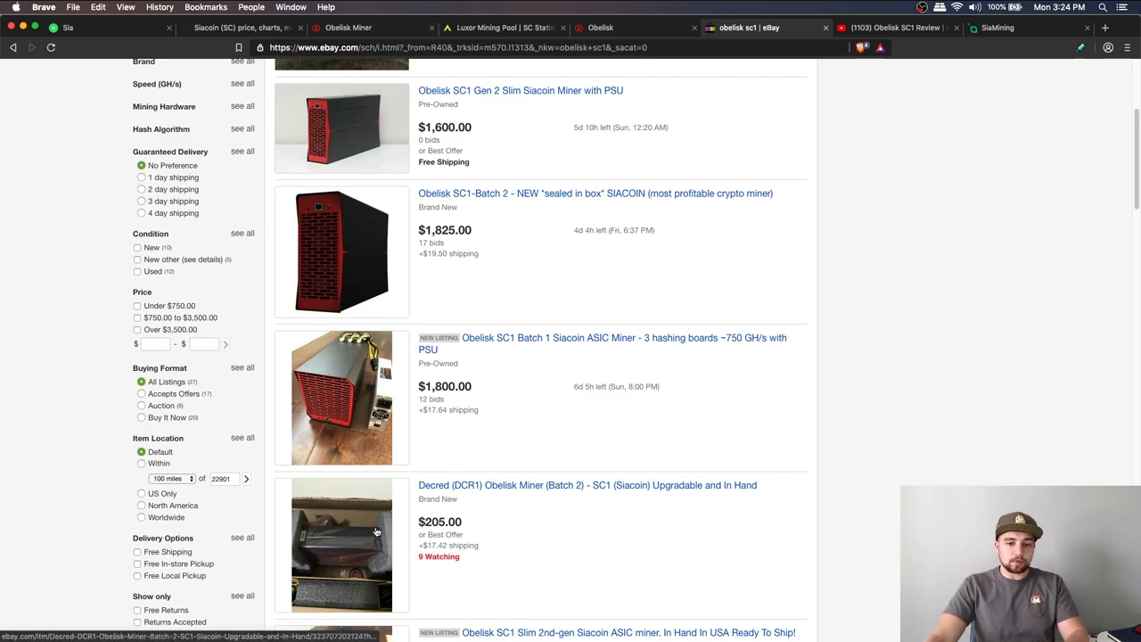
# Open the $205 Decred Obelisk Miner listing from the eBay results
pyautogui.click(339, 541)
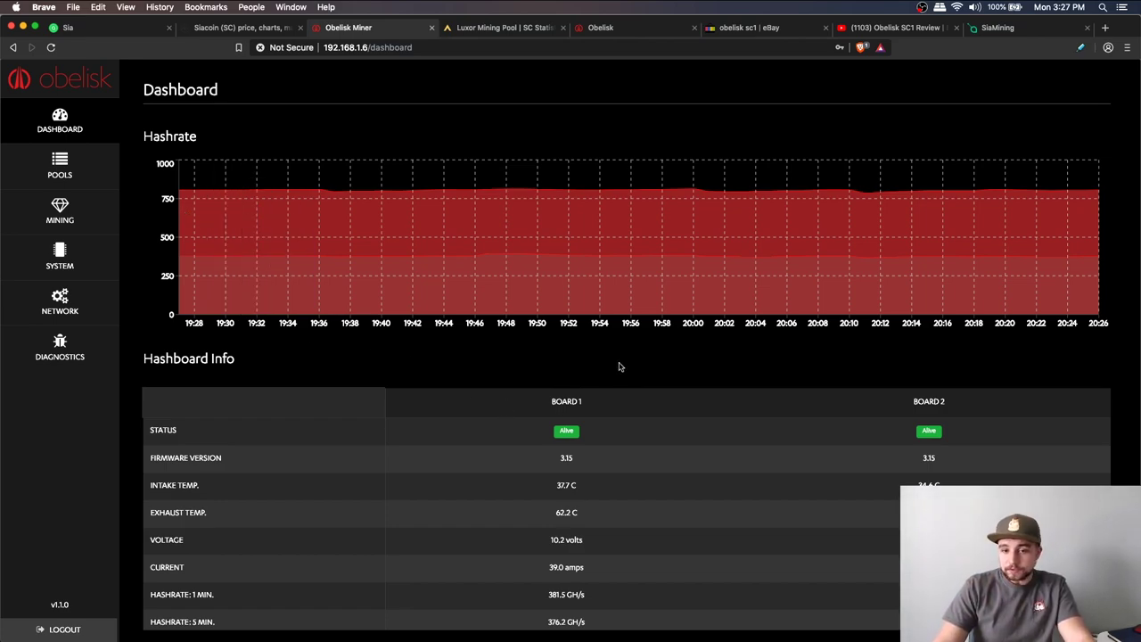
# Highlight board 1's intake/exhaust temperatures and voltage/current readings, then go to Pools
pyautogui.scroll(-1, 615, 361)
pyautogui.scroll(-2, 608, 357)
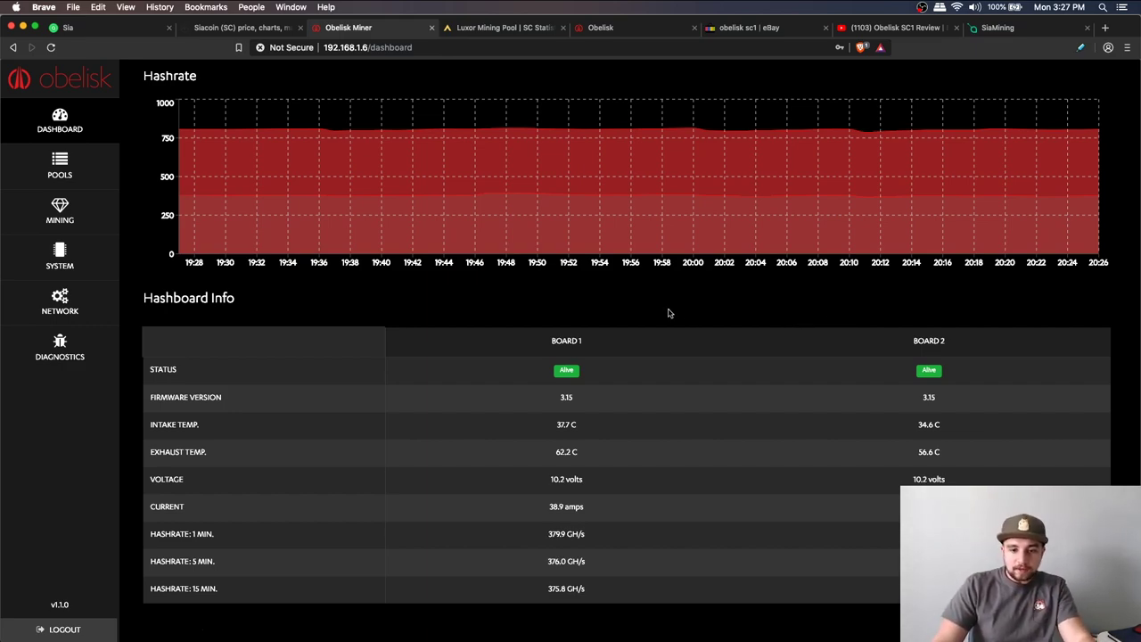
pyautogui.moveTo(597, 428); pyautogui.dragTo(607, 462)
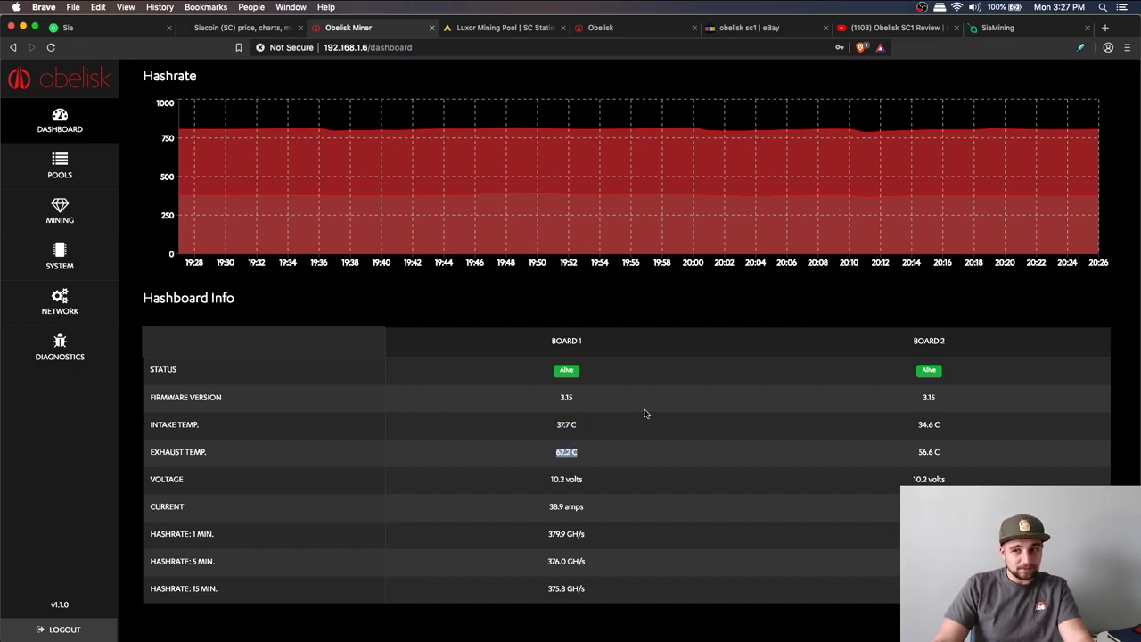
pyautogui.moveTo(609, 490)
pyautogui.mouseDown()
pyautogui.moveTo(502, 485)
pyautogui.moveTo(616, 509)
pyautogui.mouseUp()
pyautogui.click(623, 513)
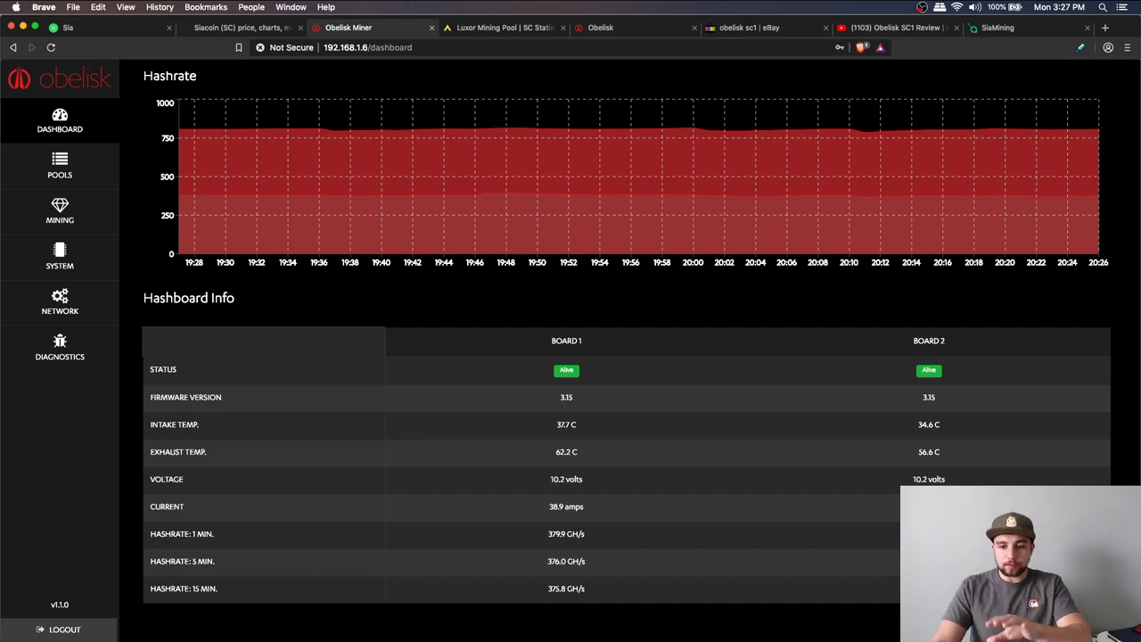
pyautogui.scroll(2, 709, 481)
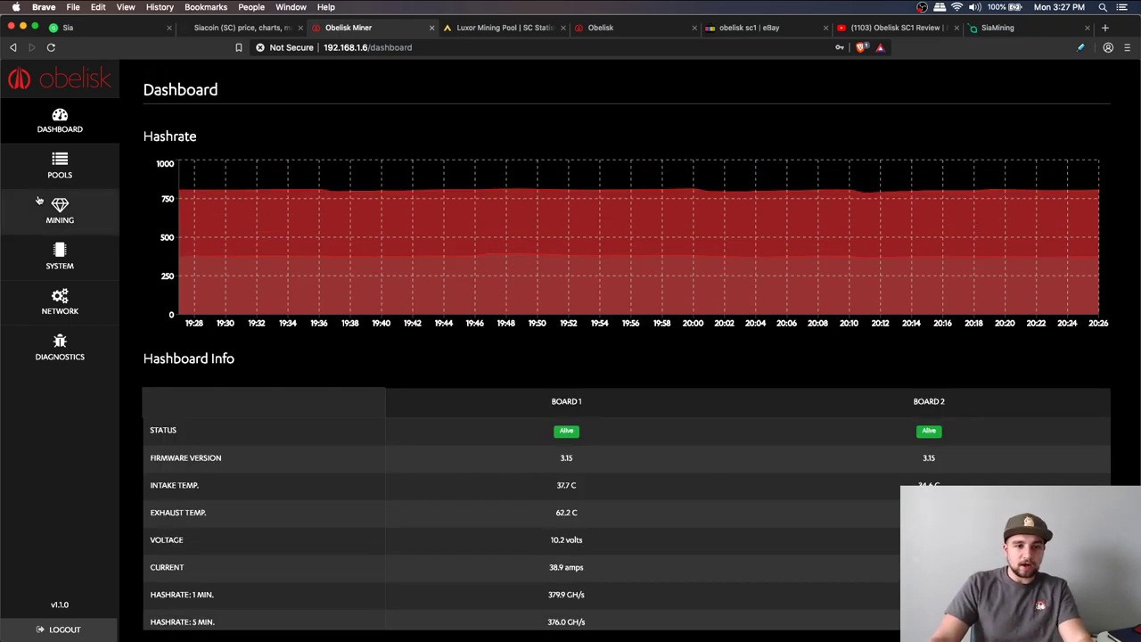
pyautogui.click(59, 162)
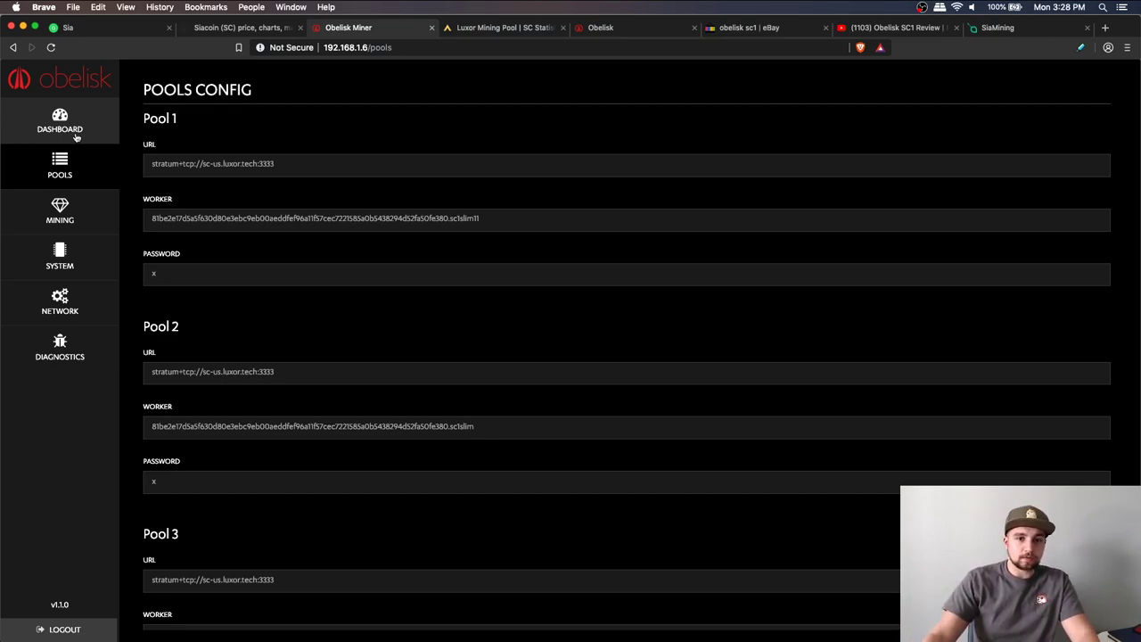
# Copy Pool 1's wallet-plus-worker string into Pool 2's Worker field
pyautogui.click(183, 162)
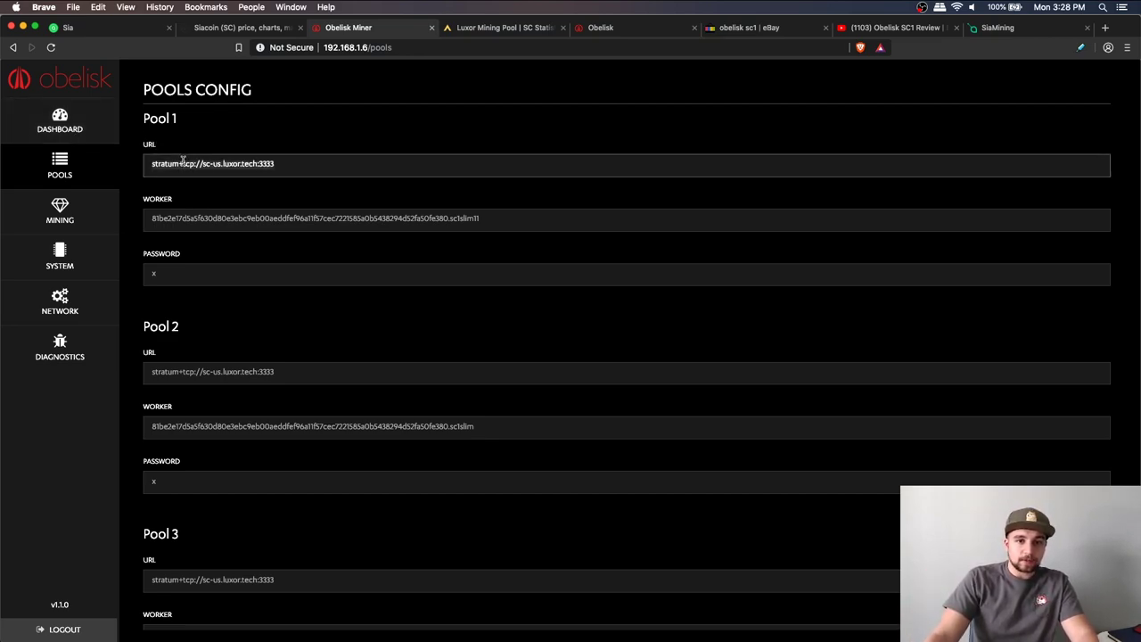
pyautogui.click(241, 376)
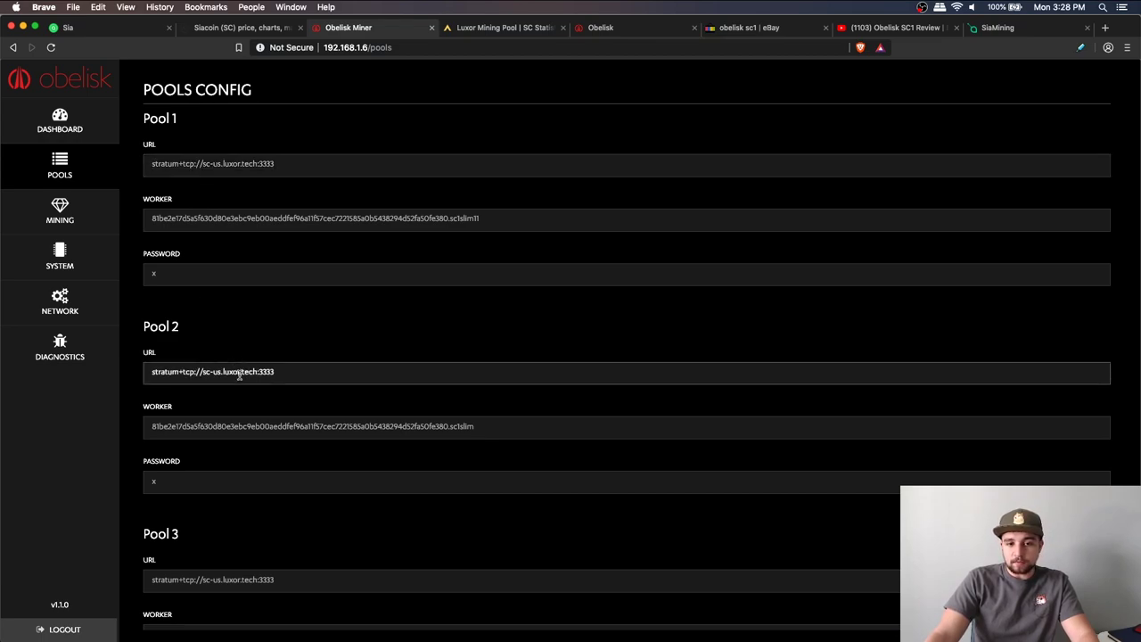
pyautogui.click(215, 220)
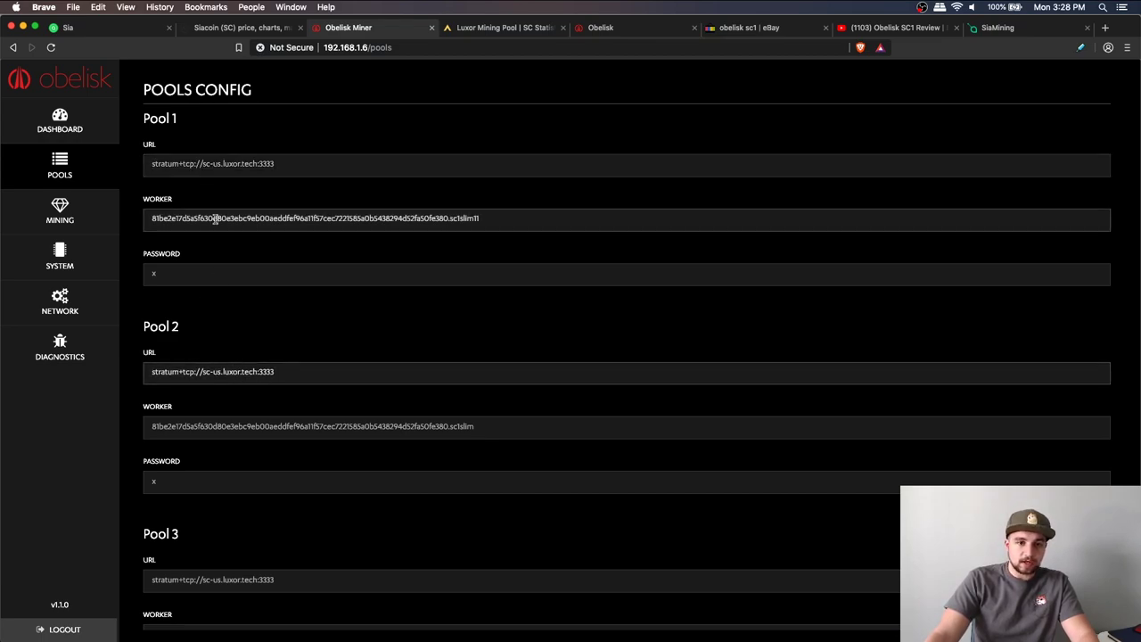
pyautogui.click(234, 432)
pyautogui.write('81be2e7d5a5f630d80e3ebc9eb00aeddfef96a11f57cec7221585a0b5438294d52fa50fe380.sc1slim11')
pyautogui.press('super+a')
pyautogui.write('81be2e7d5a5f630d80e3ebc9eb00aeddfef96a11f57cec7221585a0b5438294d52fa50fe380.sc1slim11')
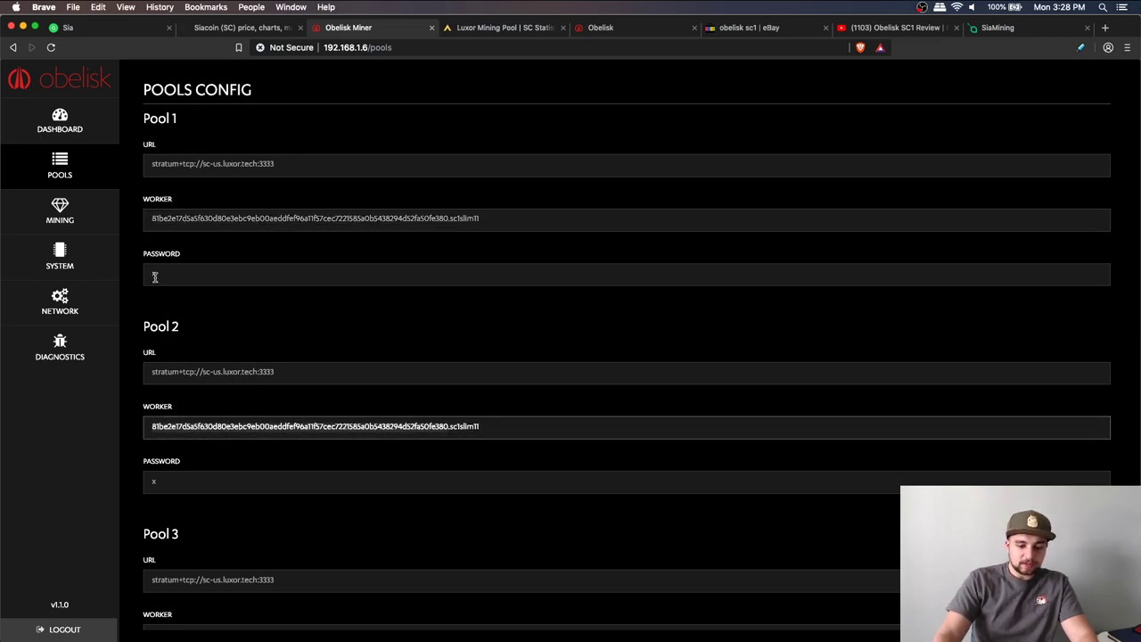
# Remove the worker-name suffix from Pool 2's worker, then return to Luxor's stats
pyautogui.hotkey('alt', 'BackSpace')
pyautogui.write('youraddress')
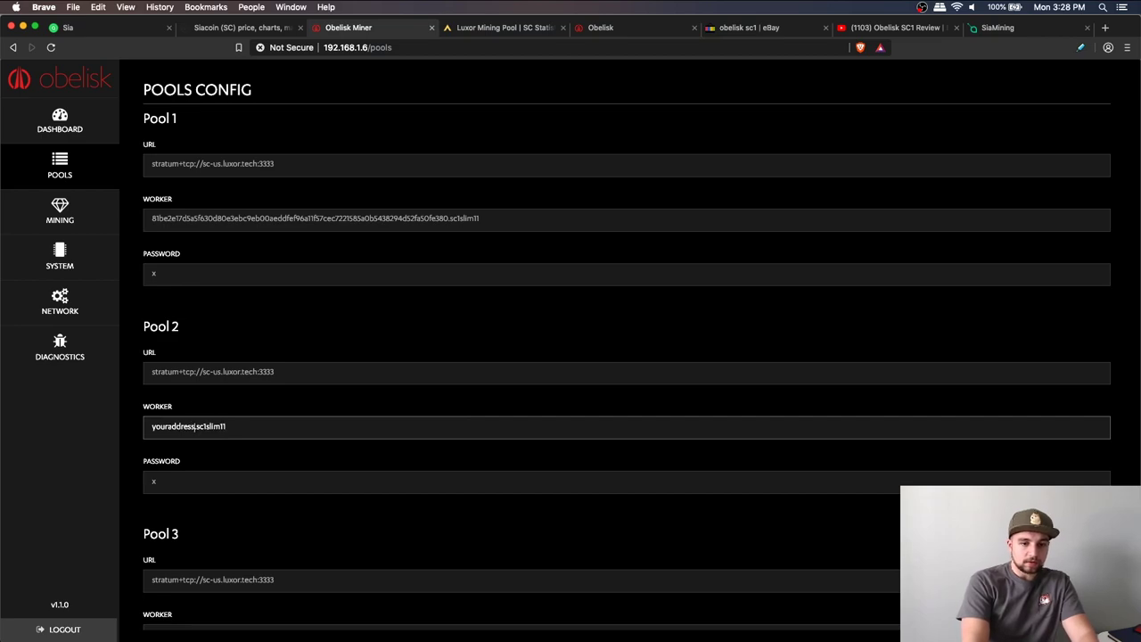
pyautogui.press('super+z')
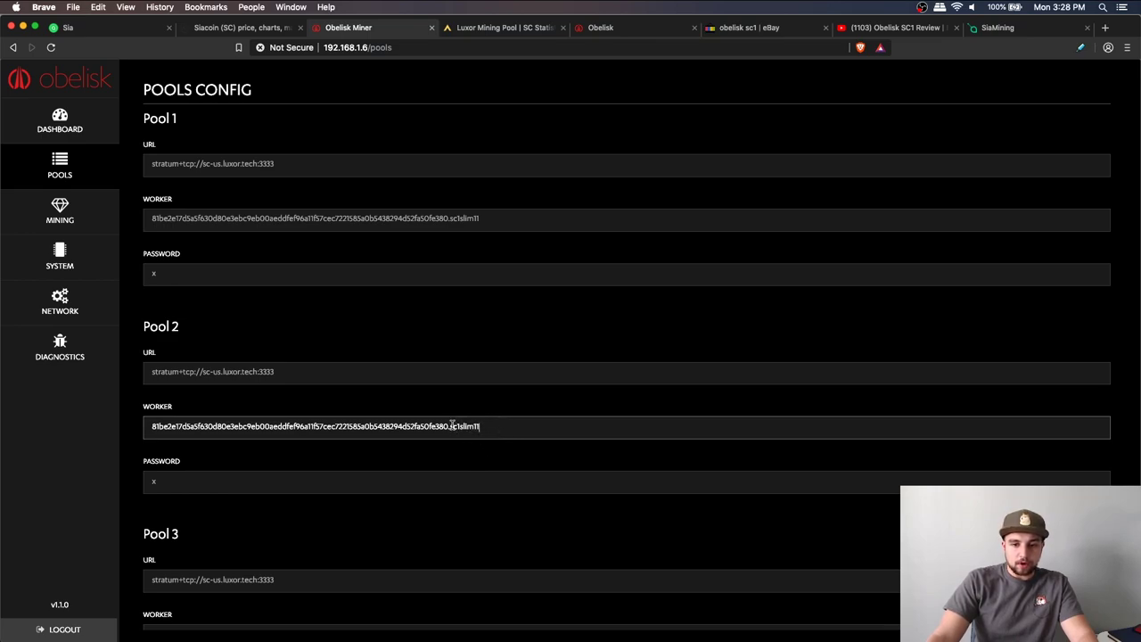
pyautogui.hotkey('alt', 'BackSpace')
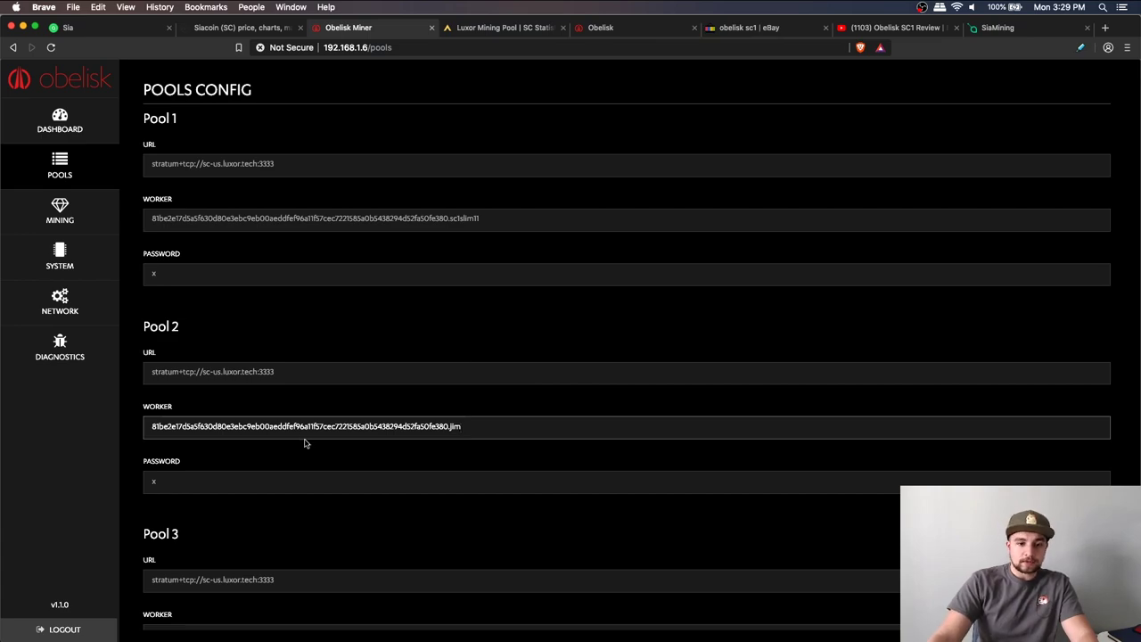
pyautogui.click(514, 28)
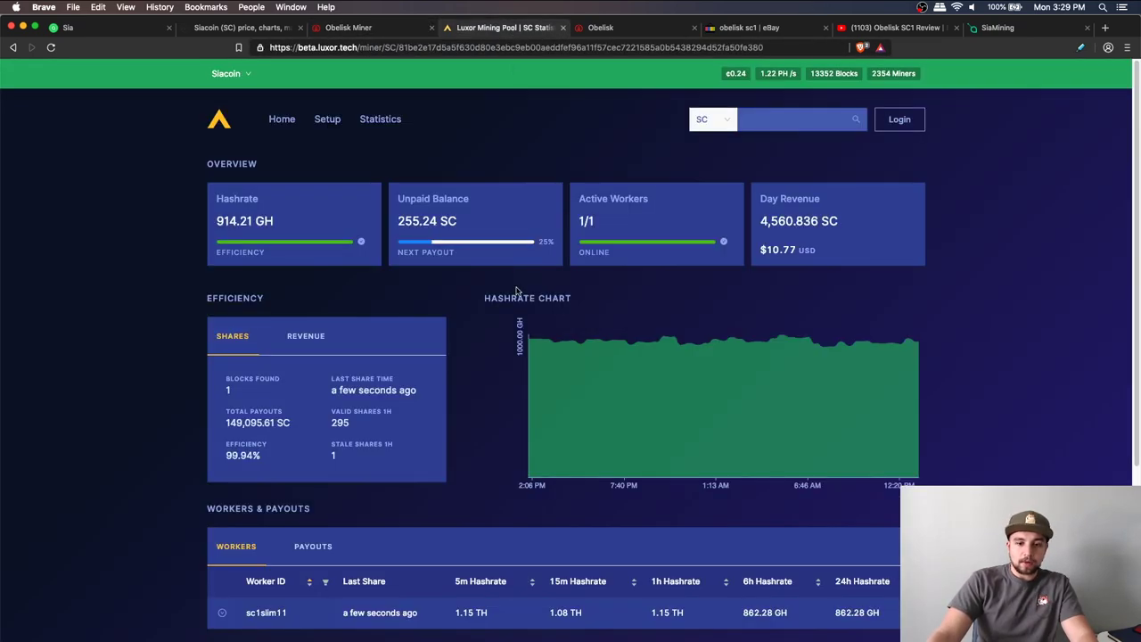
pyautogui.scroll(-2, 505, 331)
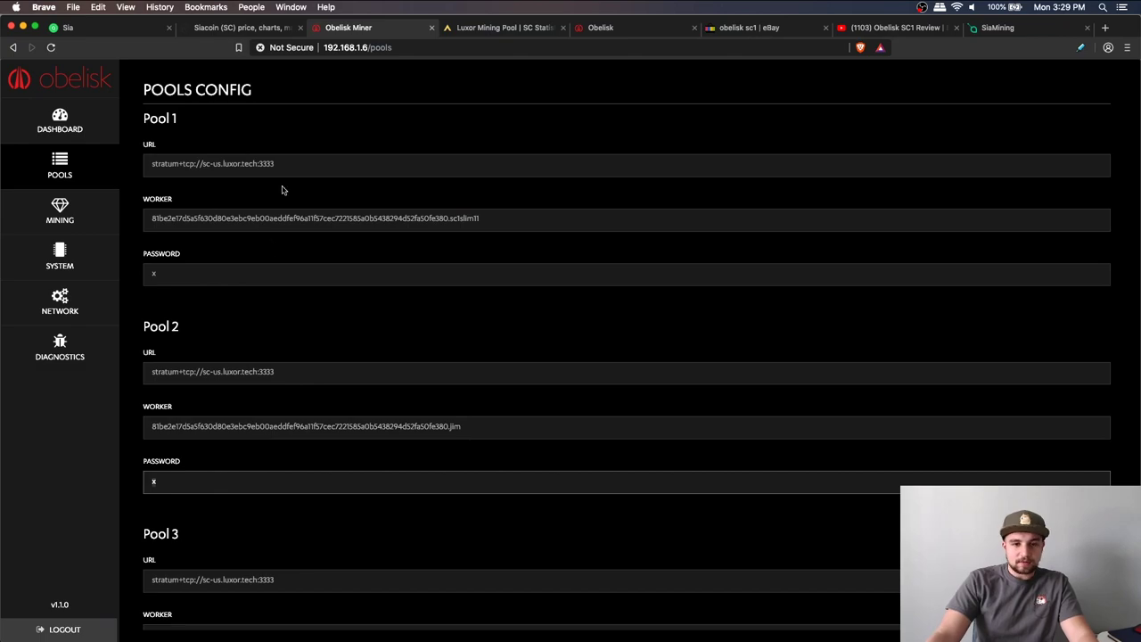
# Look over the Mining page's fan speed choices, keeping 85%, then go to System
pyautogui.click(67, 220)
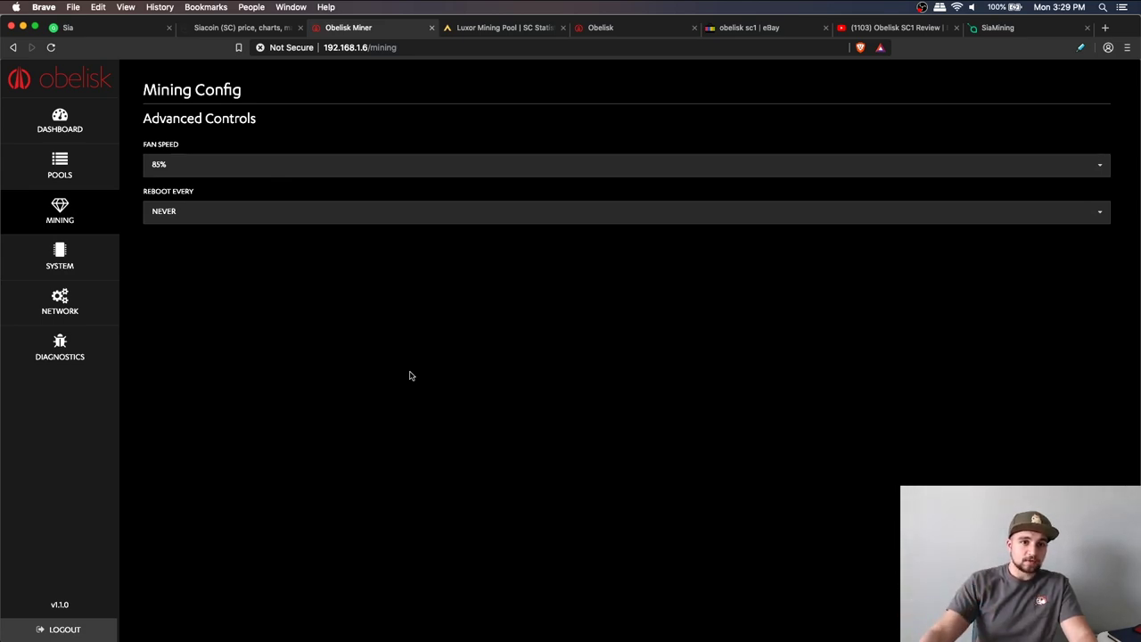
pyautogui.click(207, 168)
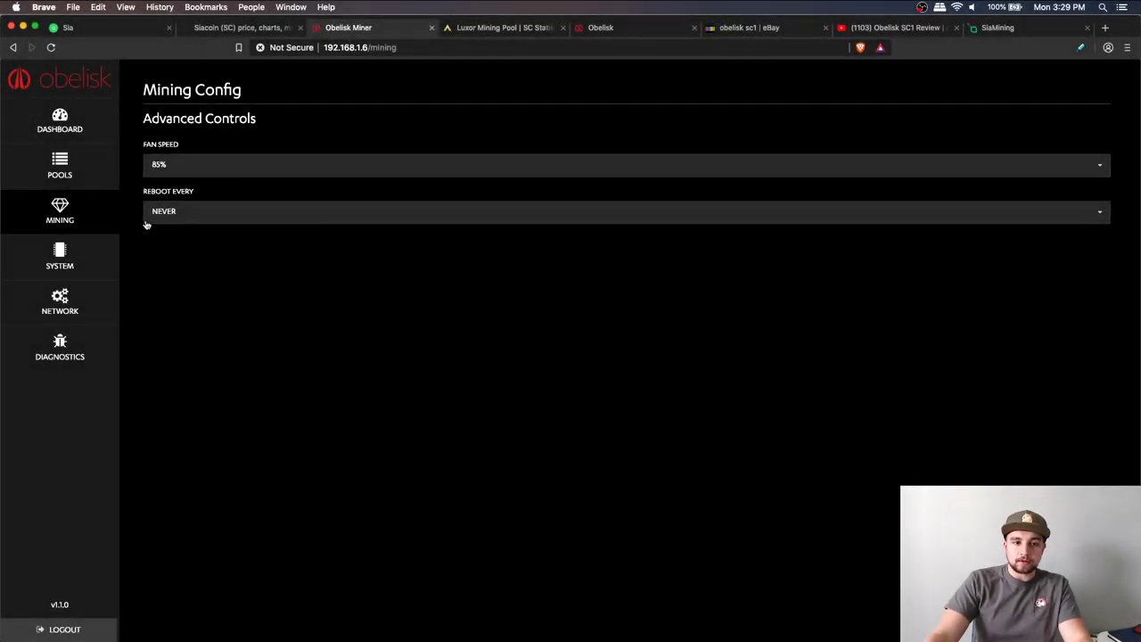
pyautogui.click(164, 167)
pyautogui.click(173, 163)
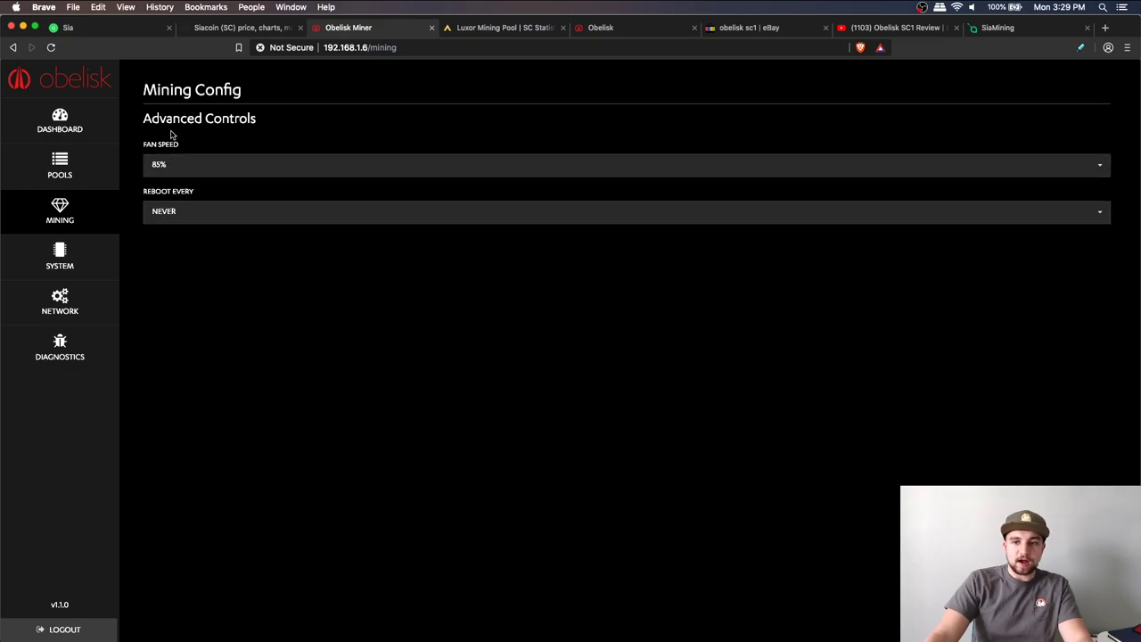
pyautogui.click(59, 259)
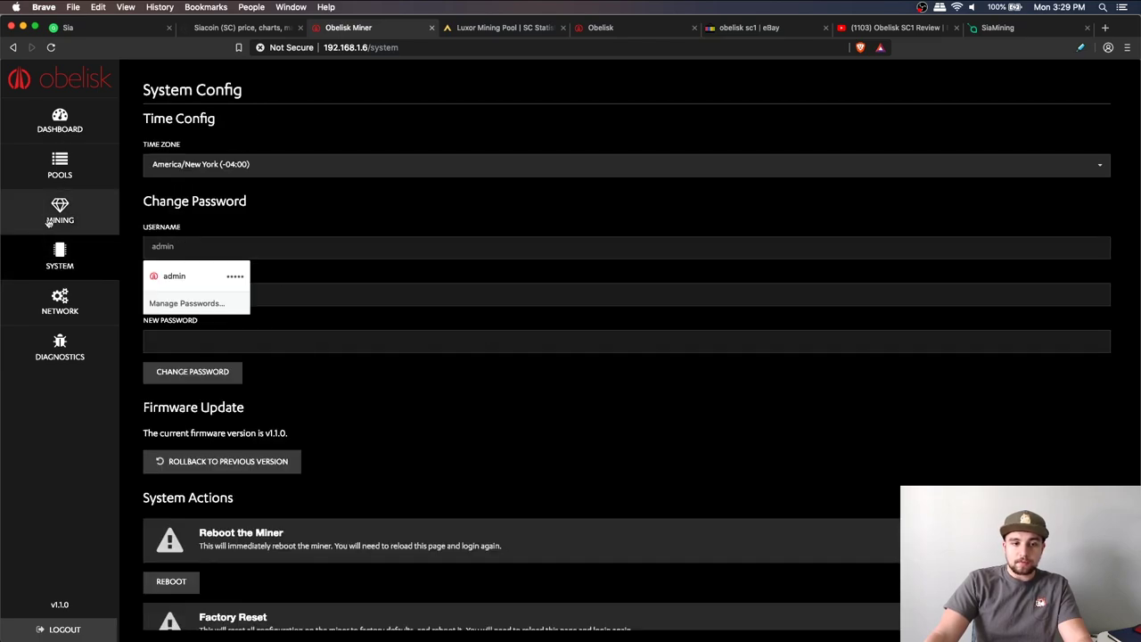
# Scroll through Change Password, Firmware Update v1.1.0 and System Actions, then return to Dashboard
pyautogui.scroll(-2, 359, 279)
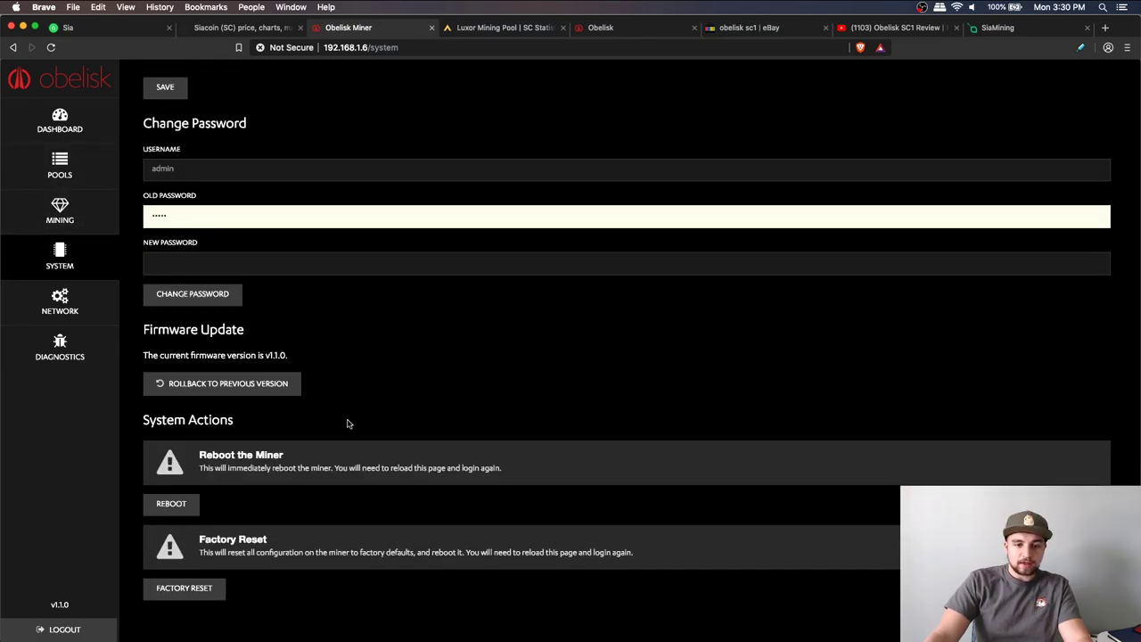
pyautogui.scroll(3, 353, 420)
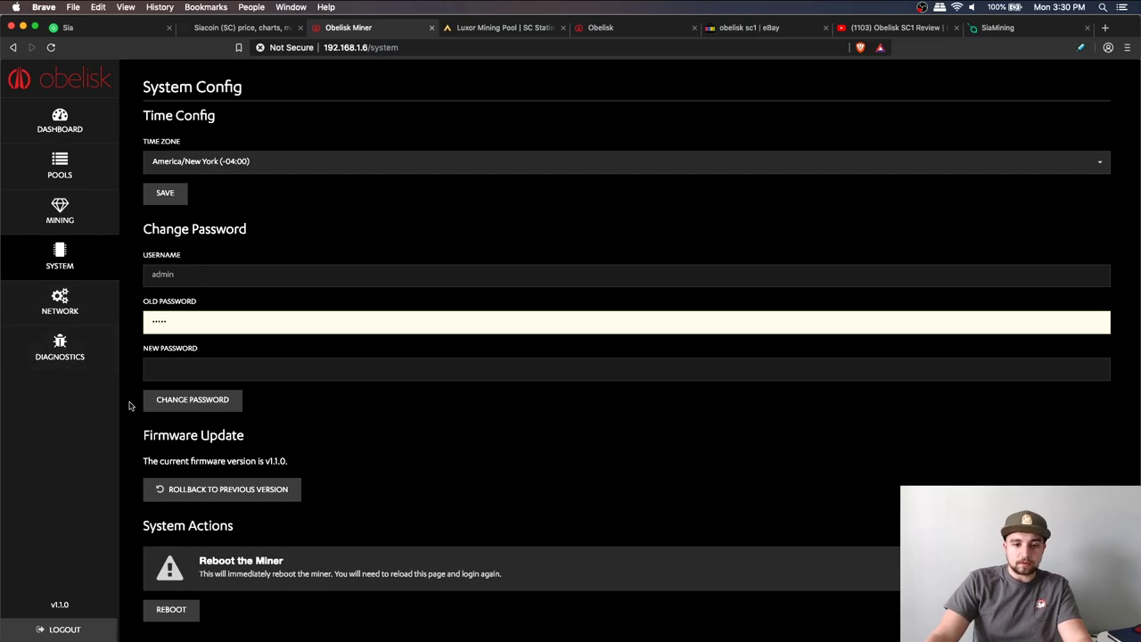
pyautogui.scroll(-2, 142, 436)
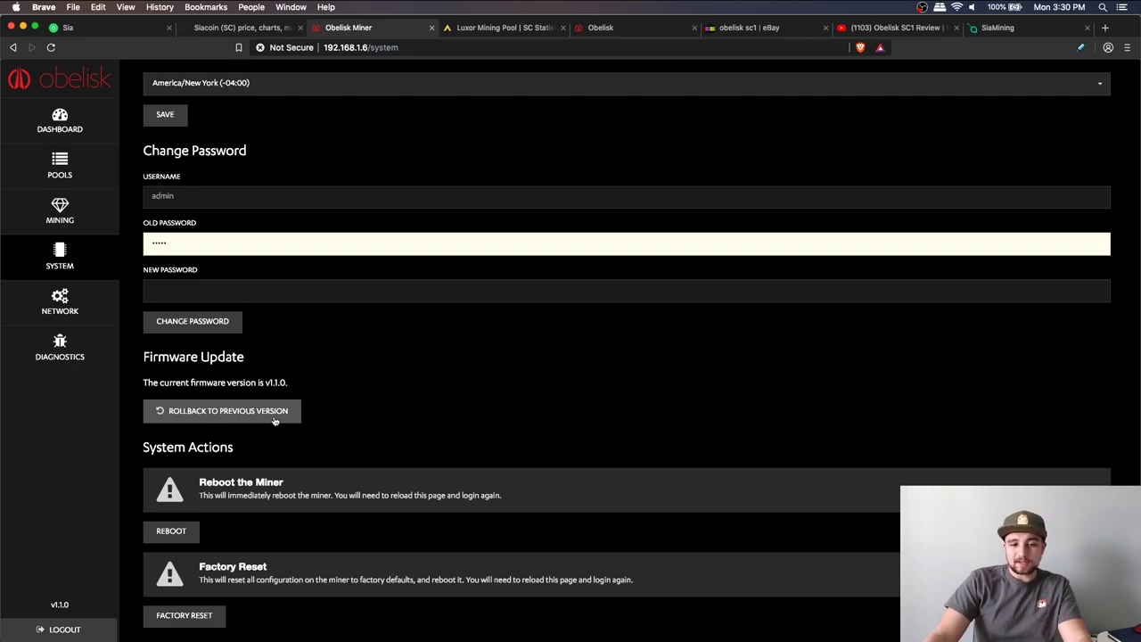
pyautogui.scroll(-1, 274, 422)
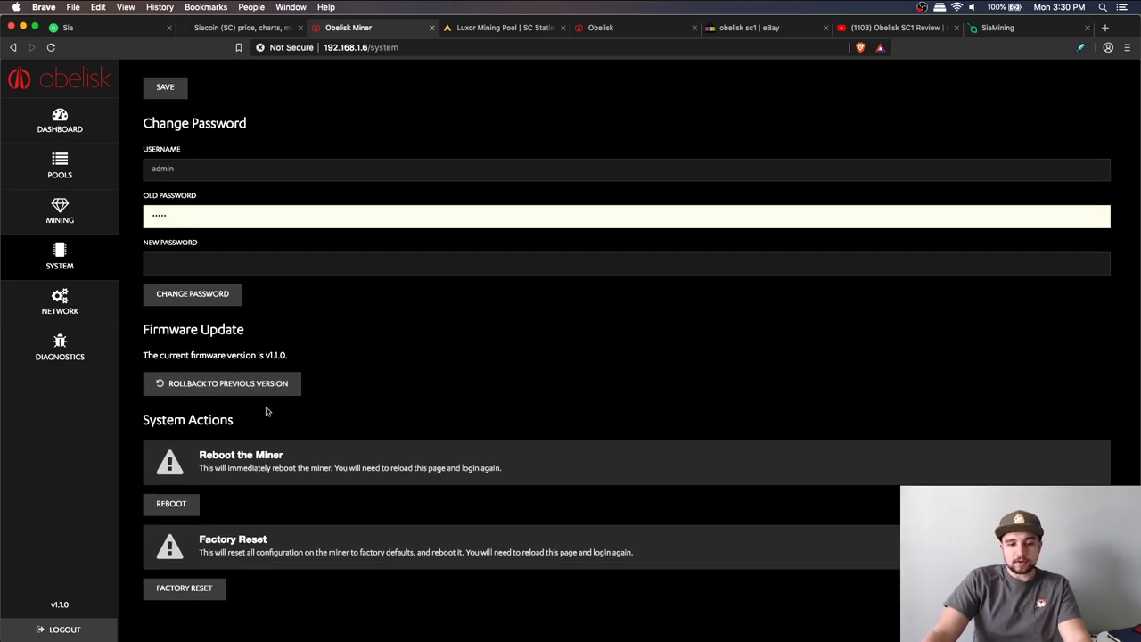
pyautogui.scroll(3, 332, 416)
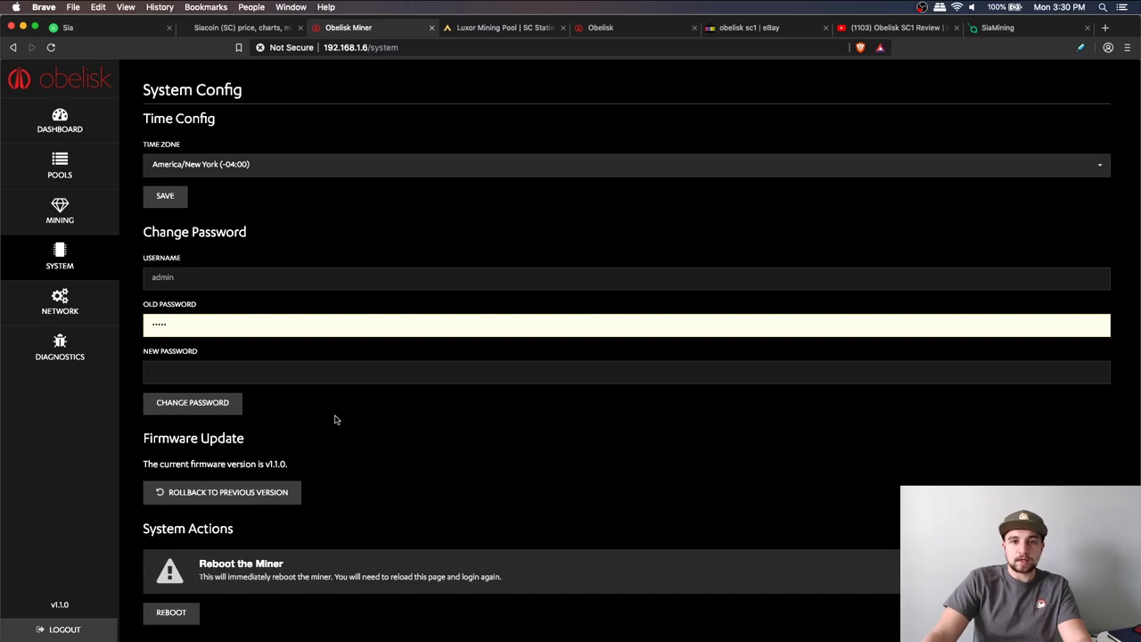
pyautogui.click(61, 126)
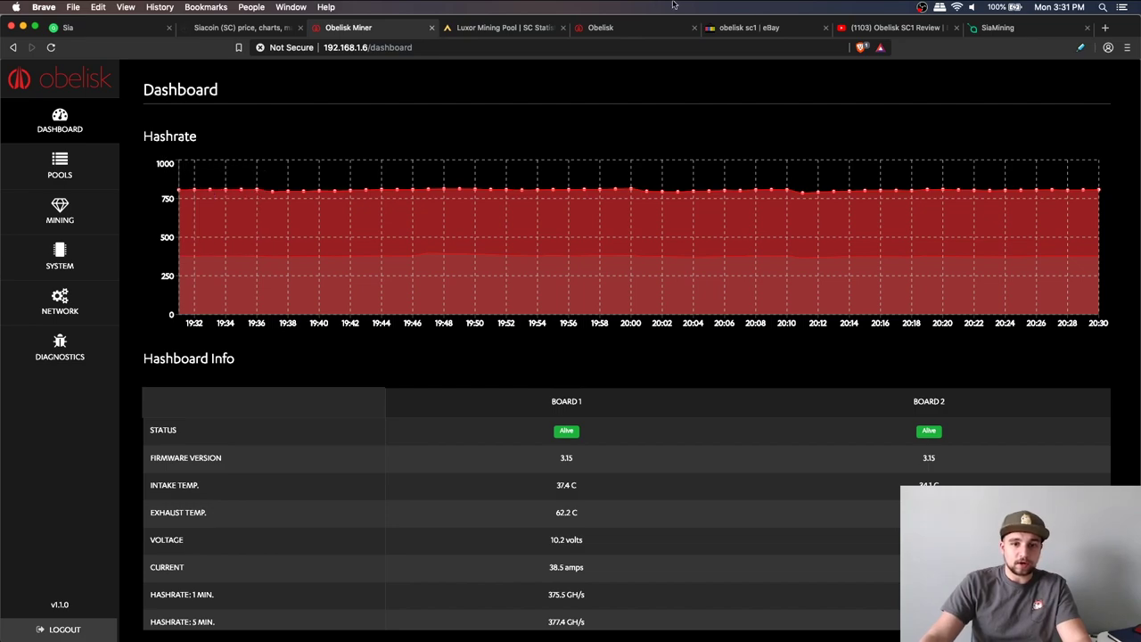
# Read values off the roughly 800 GH/s hashrate chart and scroll to the board readings
pyautogui.moveTo(756, 277)
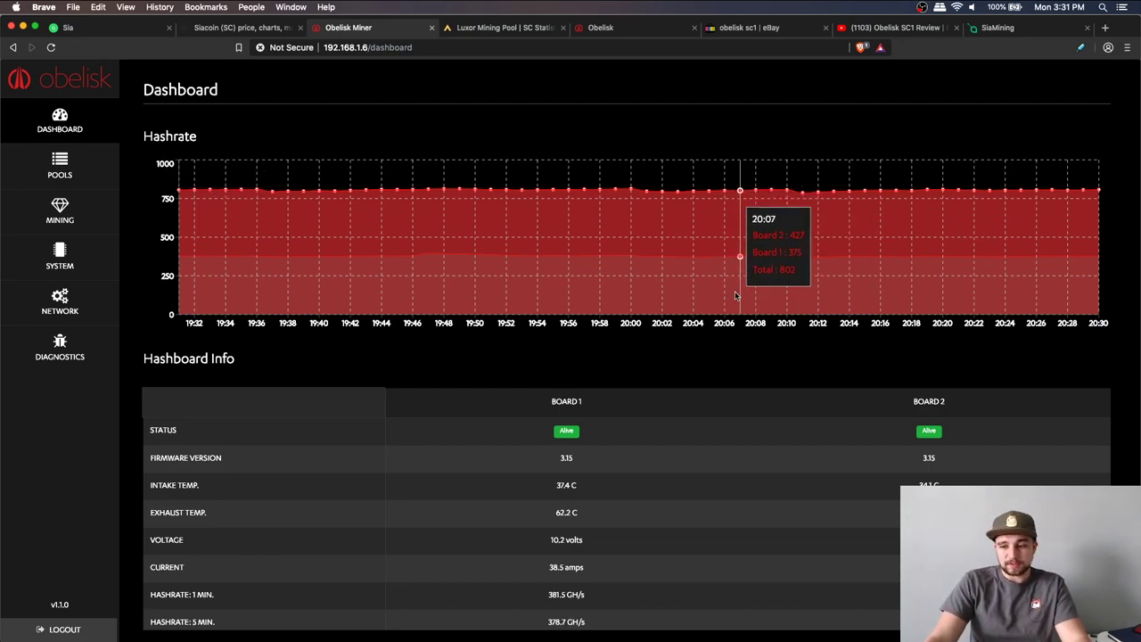
pyautogui.scroll(-3, 642, 277)
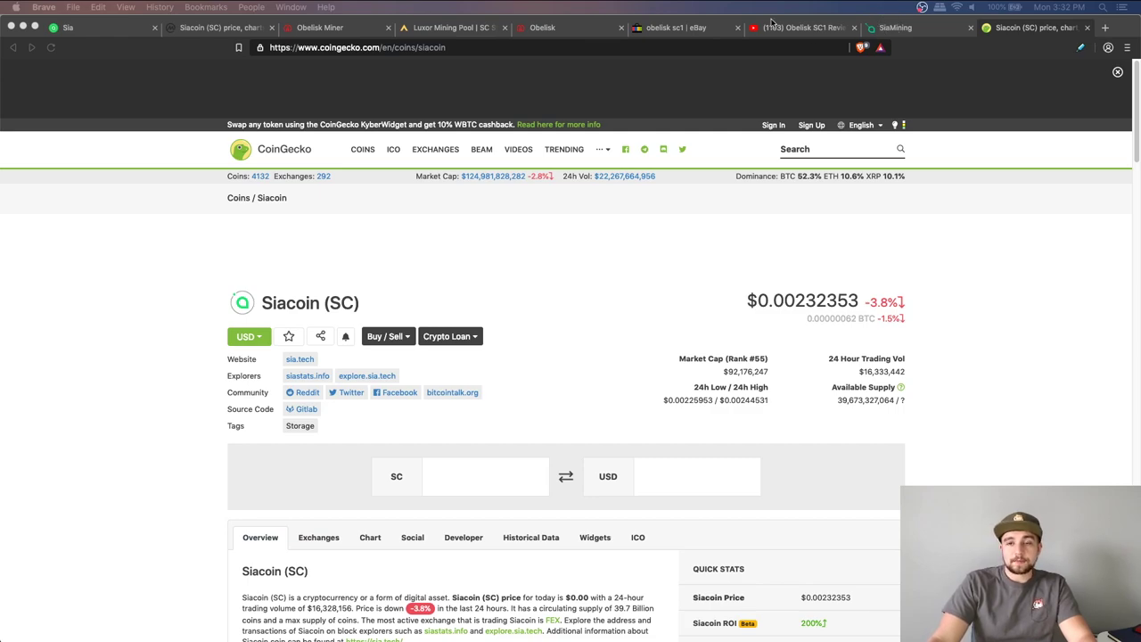
# On Luxor, highlight the 4,560.836 SC day revenue, then return to CoinGecko's Siacoin page
pyautogui.click(413, 31)
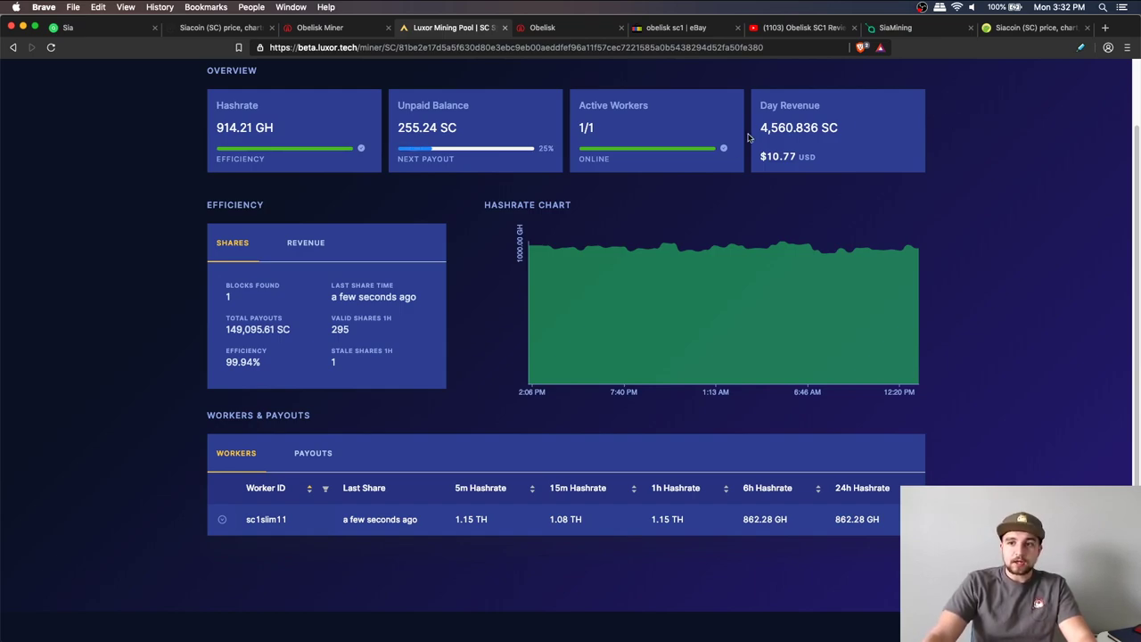
pyautogui.moveTo(767, 130); pyautogui.dragTo(810, 107)
pyautogui.click(810, 107)
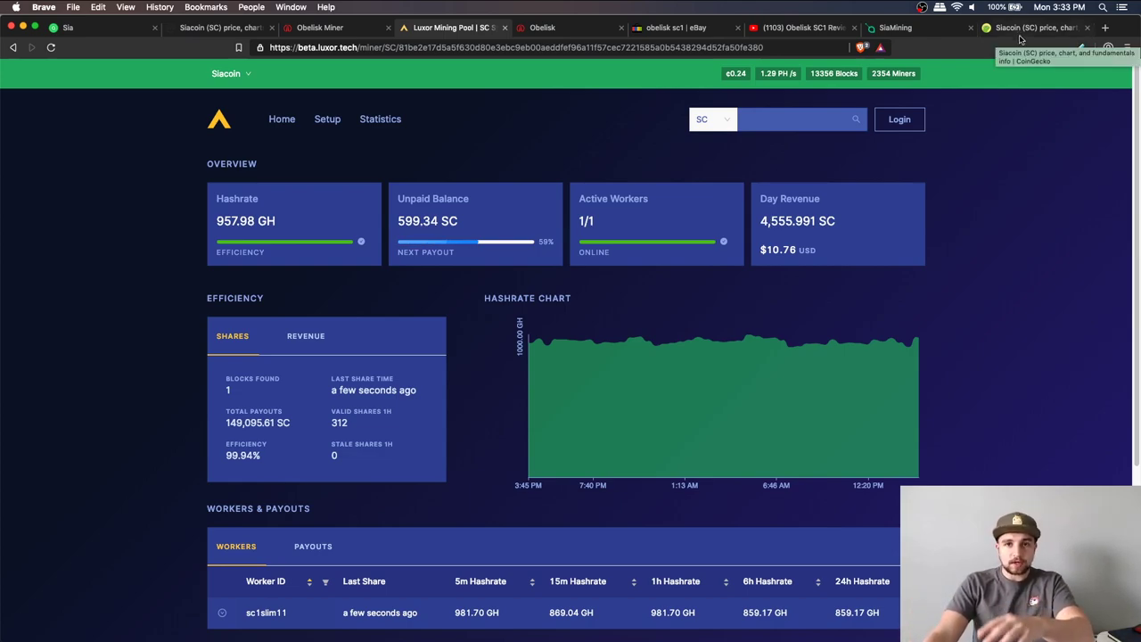
pyautogui.click(1020, 33)
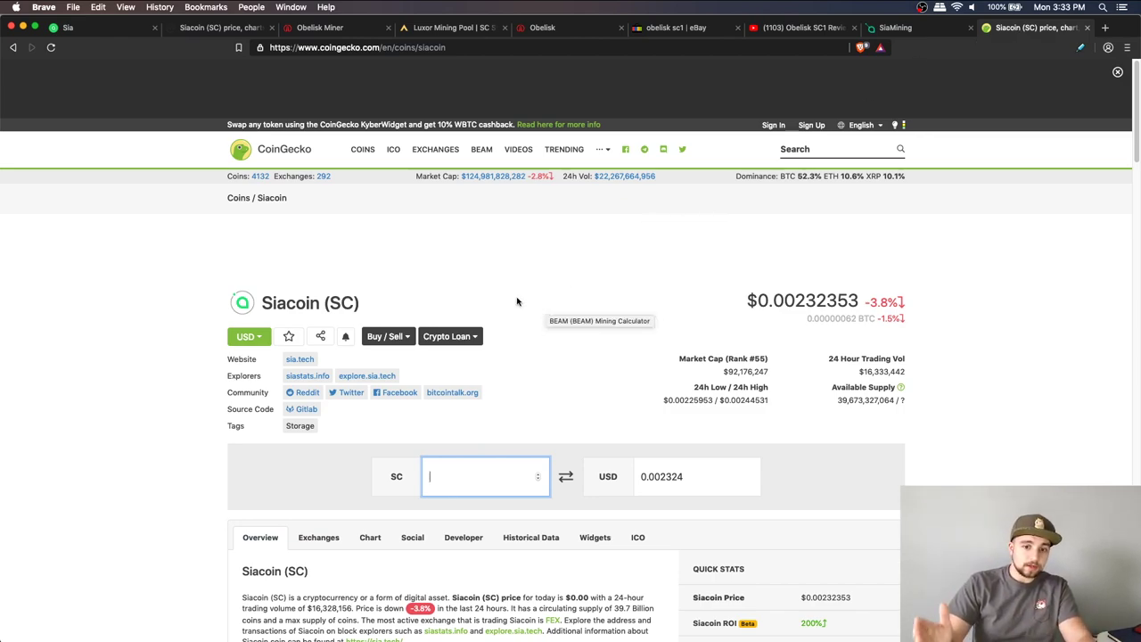
# Enter 2500 SC in CoinGecko's converter to get about $5.81
pyautogui.write('2500')
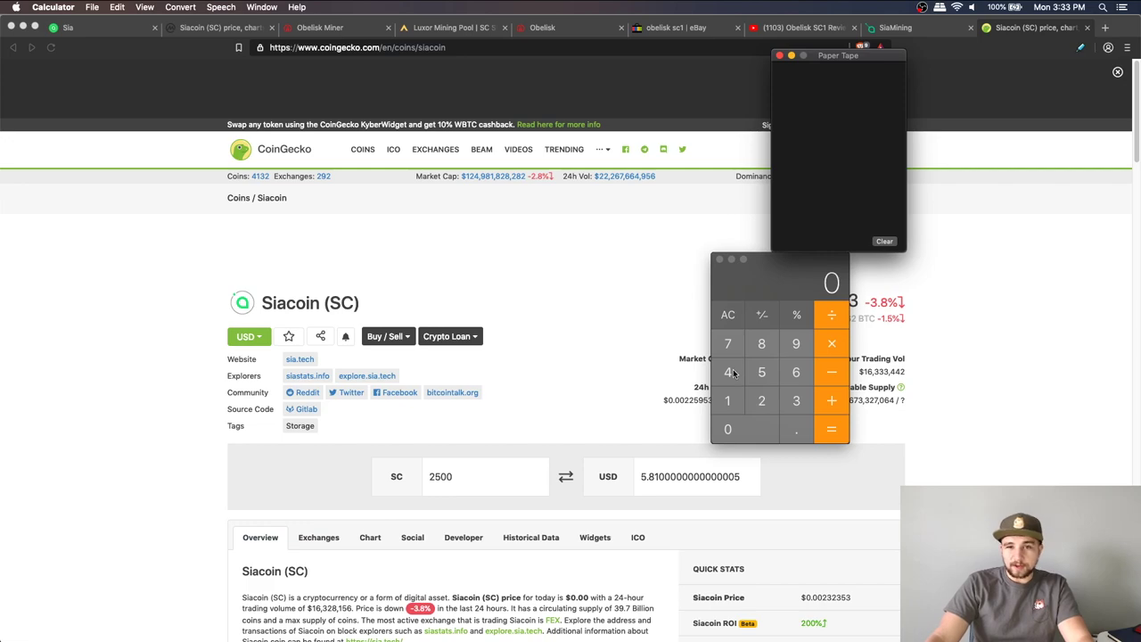
# Multiply 4 by 365 in Calculator to get 1460 on the Paper Tape
pyautogui.click(730, 373)
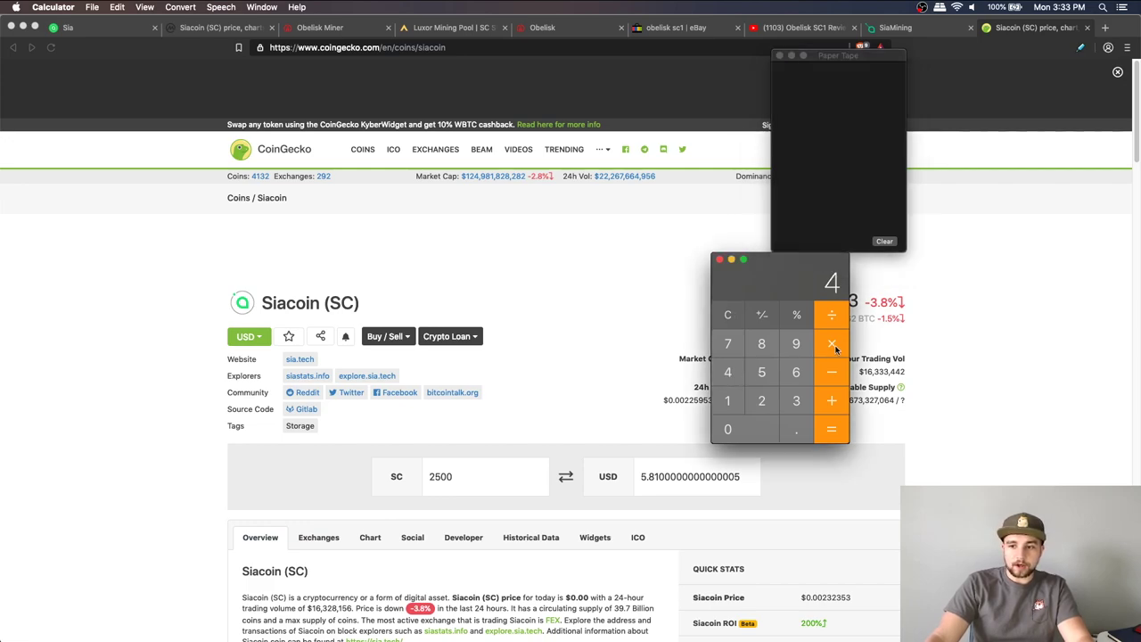
pyautogui.click(796, 400)
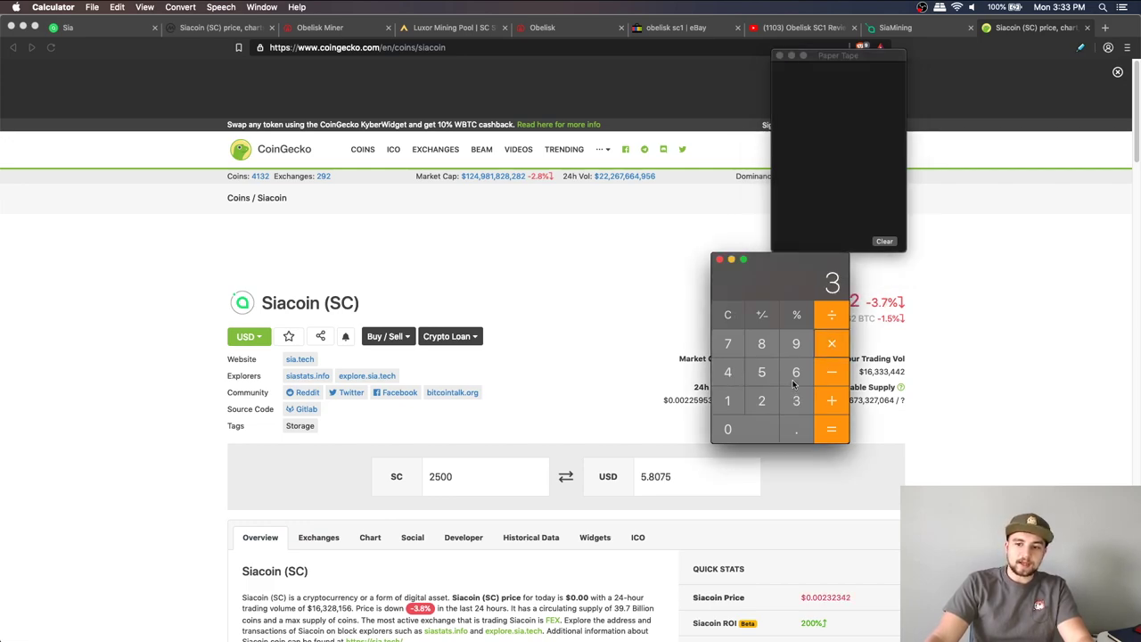
pyautogui.click(794, 374)
pyautogui.click(761, 371)
pyautogui.click(832, 431)
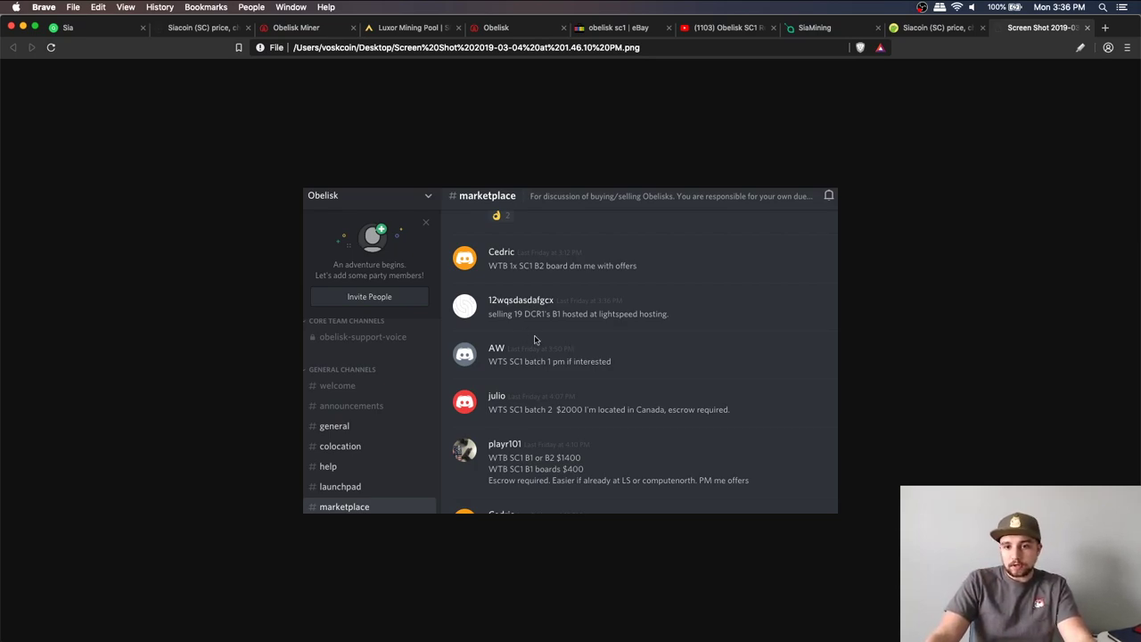
# Review the Discord marketplace screenshot offering $1400 for an SC1 B1/B2 and $400 for boards
pyautogui.moveTo(498, 635)
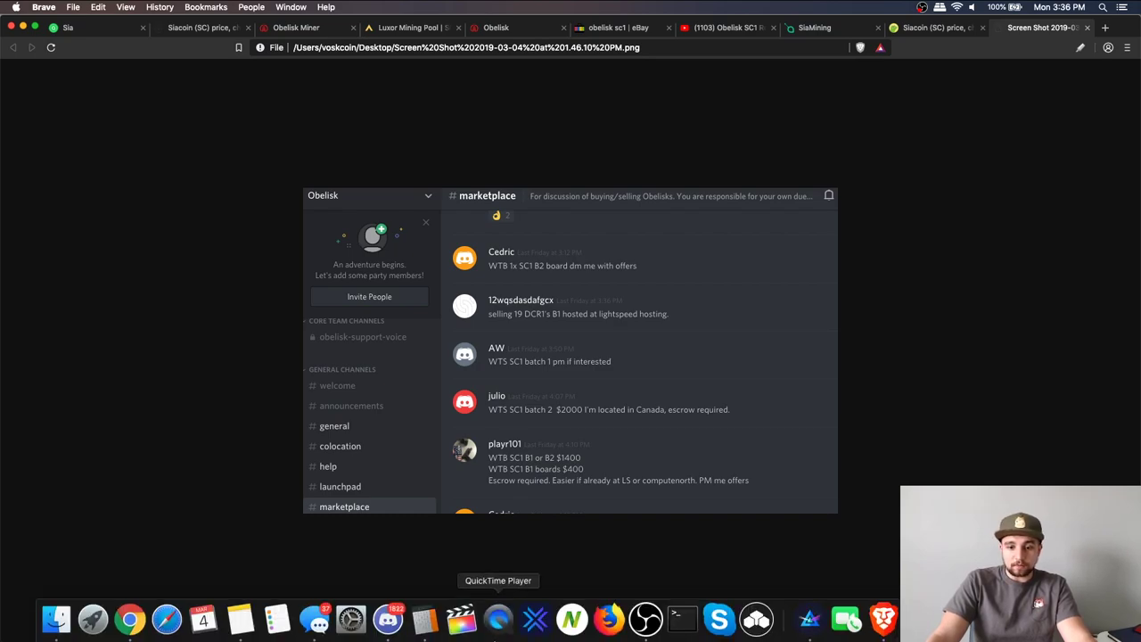